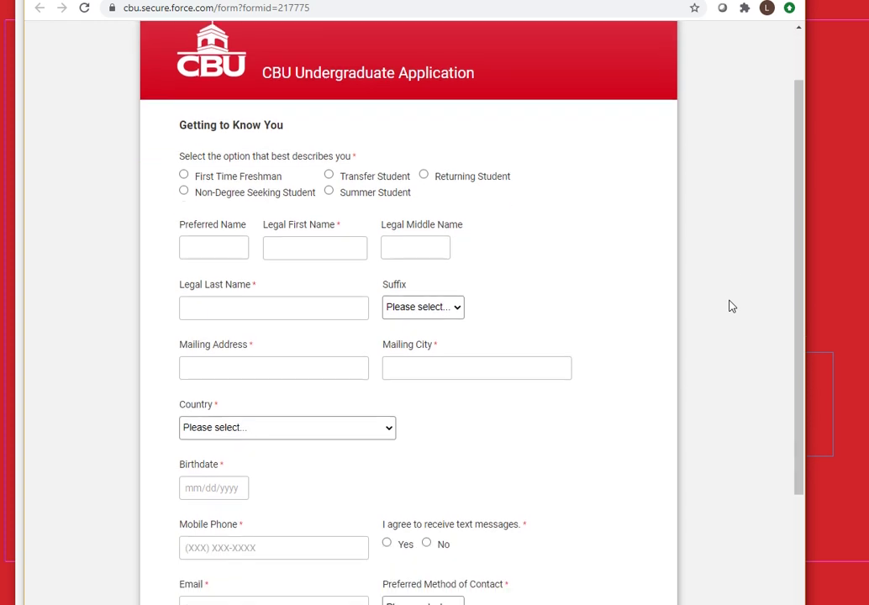
Mark the applicant as a non-international first-time freshman and enter their legal first and middle names
left_click(185, 174)
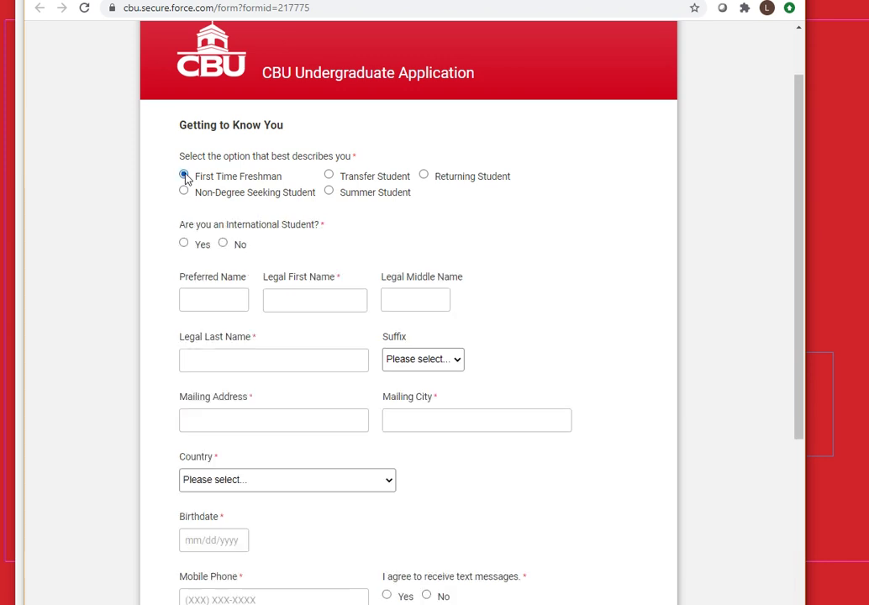
left_click(223, 244)
left_click(295, 303)
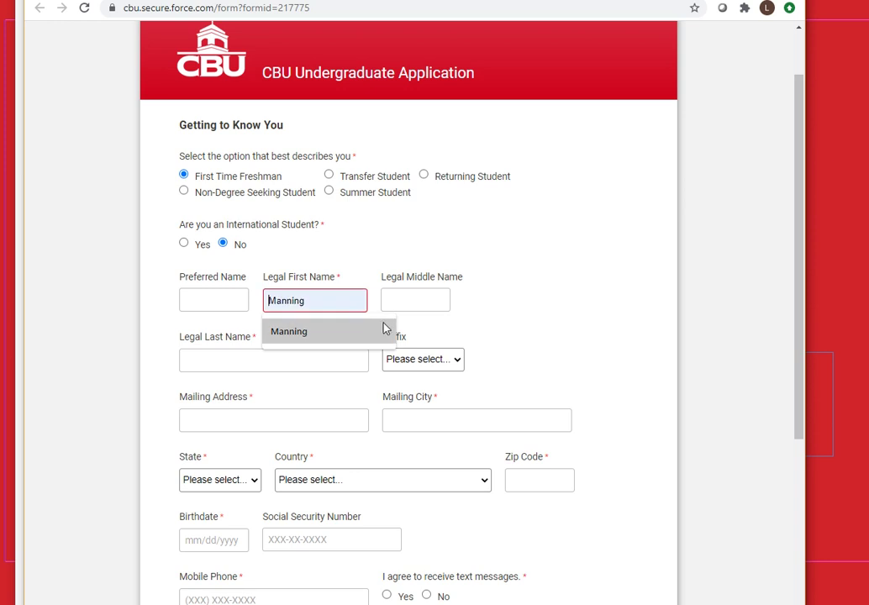
type("Kermit")
key("Tab")
type("The")
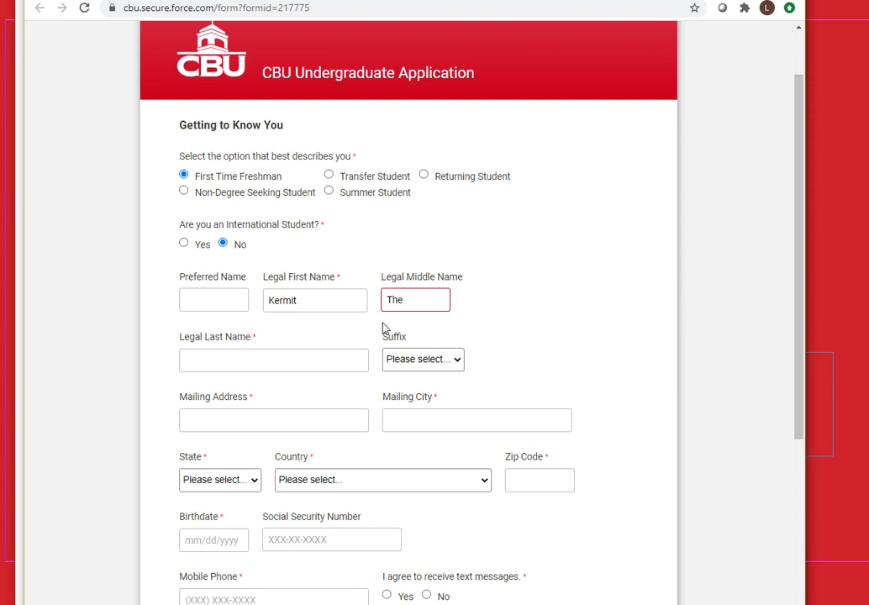
Enter the applicant's preferred name and legal last name
left_click(225, 300)
type("Kermie")
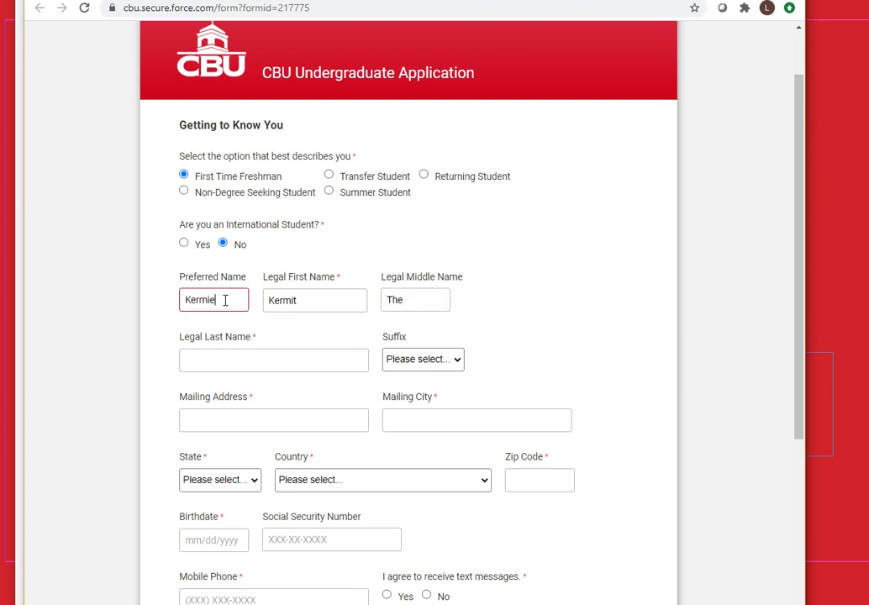
left_click(213, 359)
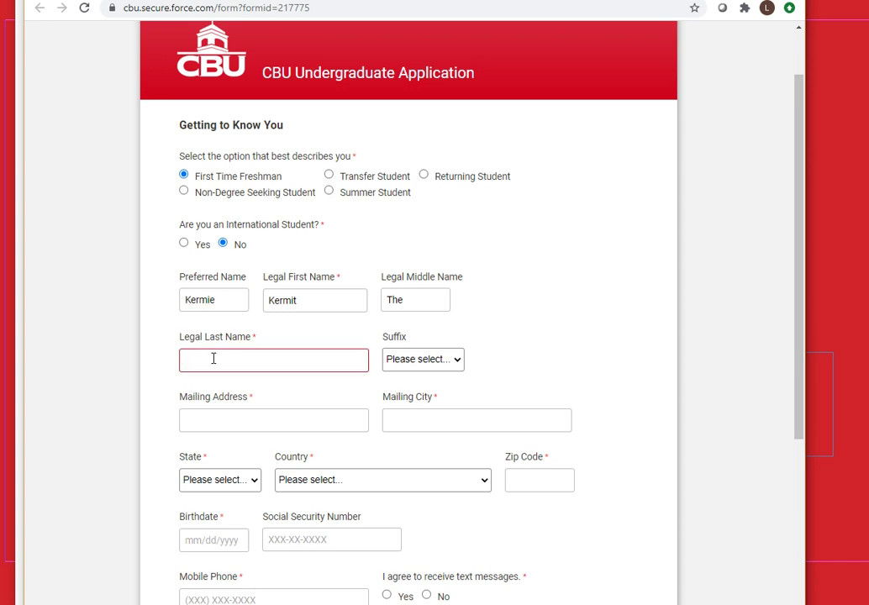
type("Frogg")
key("Tab")
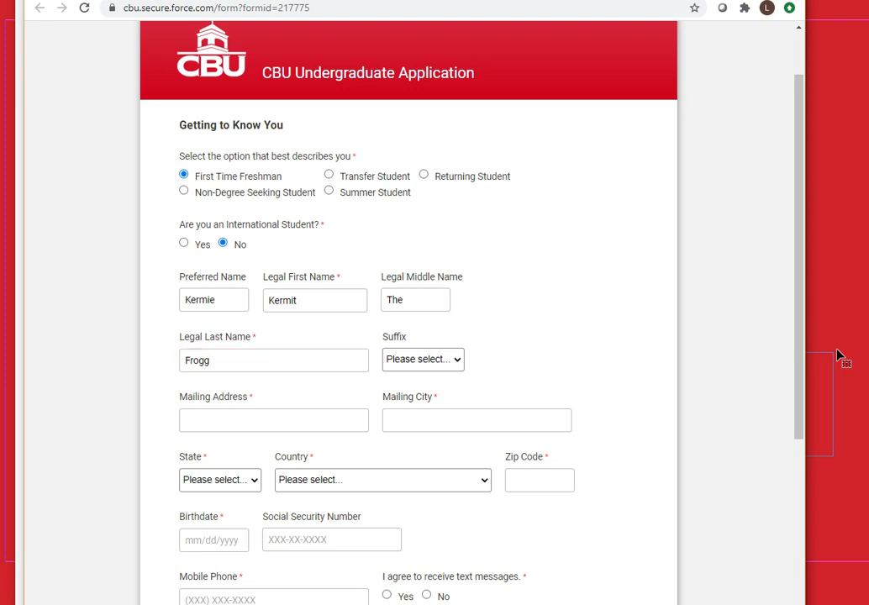
scroll(435, 403, "down", 3)
Enter the applicant's mailing street, city, state, country and zip code
left_click(200, 210)
type("1234")
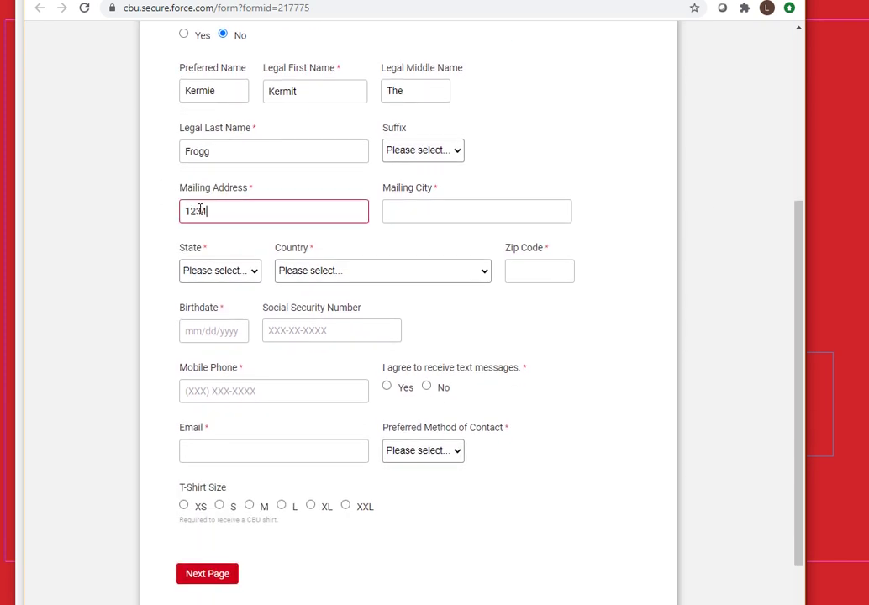
type(" Main St")
key("Tab")
type("Me")
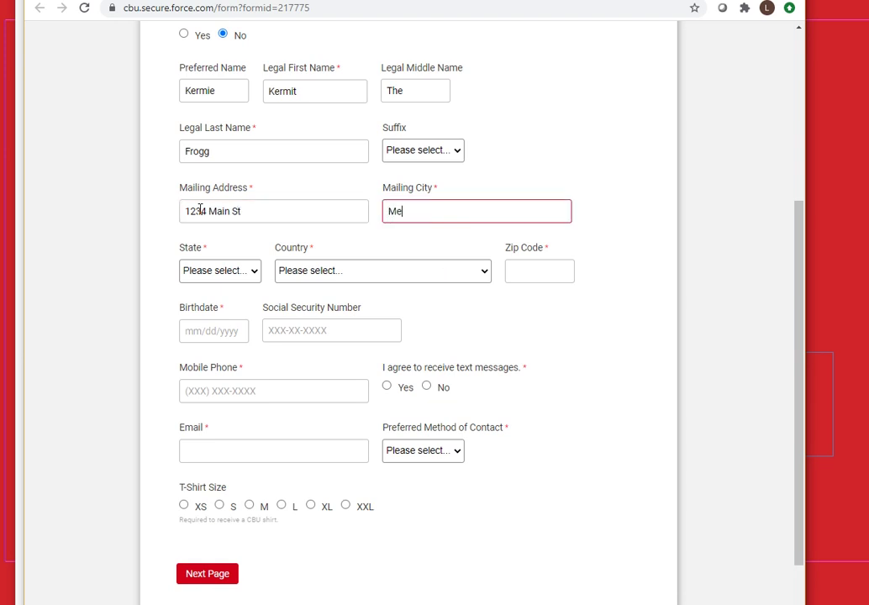
type("mphis")
key("Tab")
type("tn")
key("Tab")
type("u")
key("Tab")
type("38111")
Enter the applicant's birthdate and Social Security number
key("Tab")
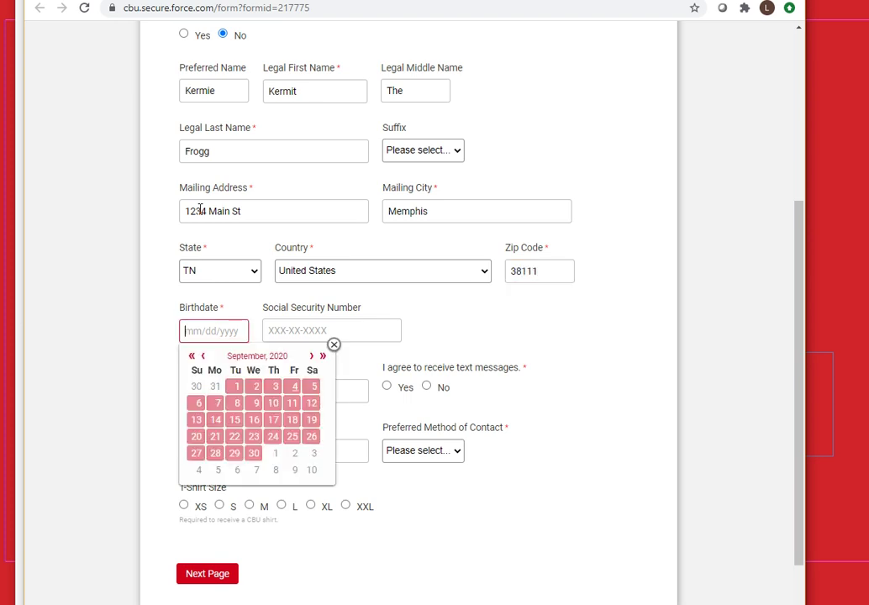
type("12/05/20022")
key("Tab")
type("123-45-67")
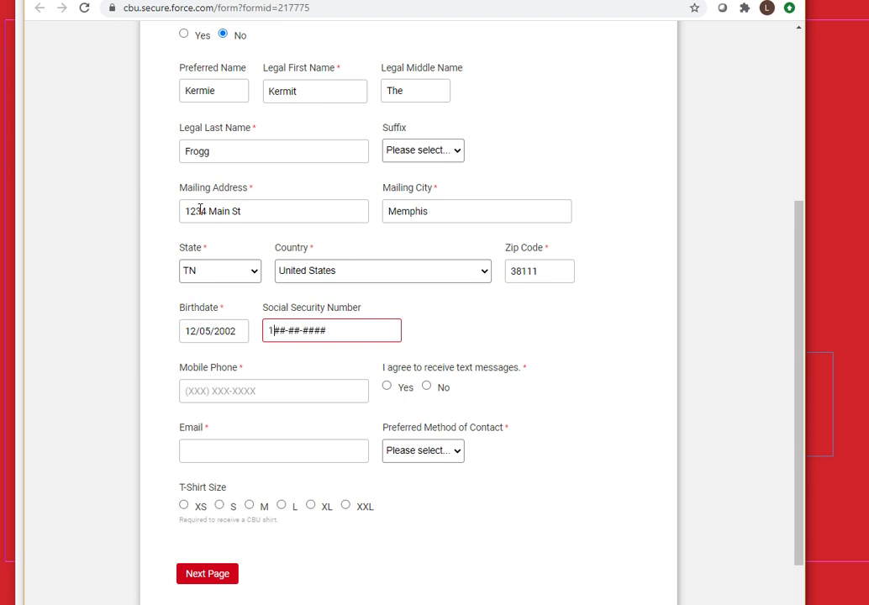
type("89")
scroll(268, 359, "down", 2)
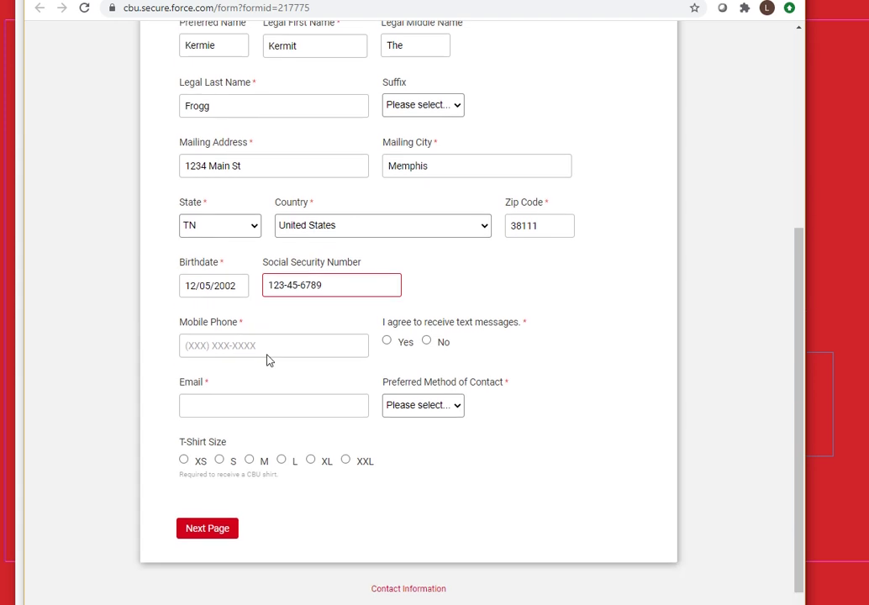
Enter the applicant's mobile phone number, agree to text messages, and add their e-mail address
left_click(237, 318)
type("555) 123-4567")
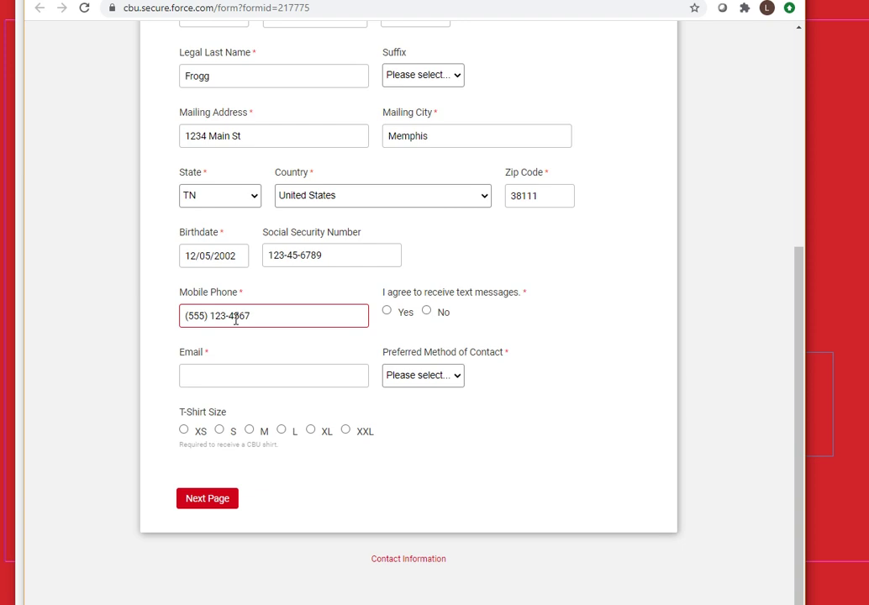
left_click(387, 312)
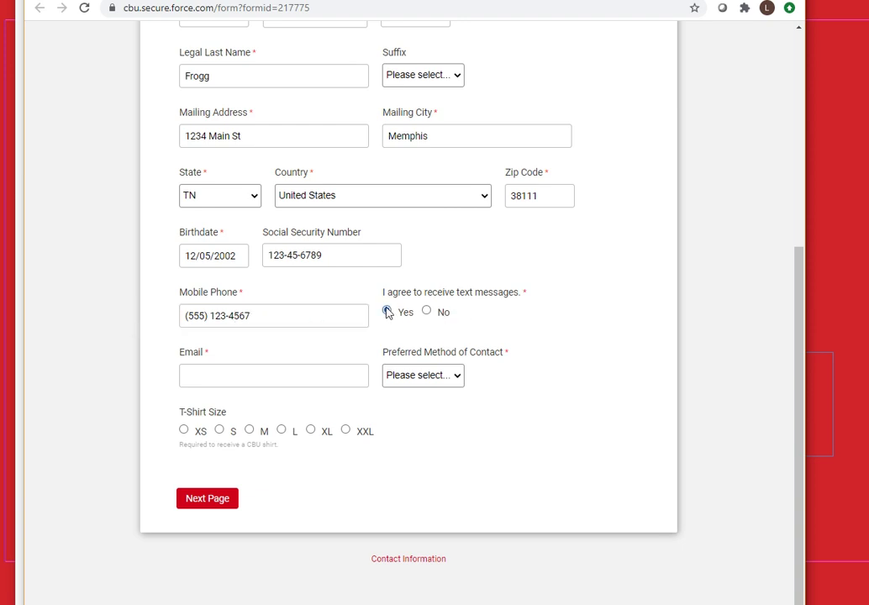
left_click(237, 378)
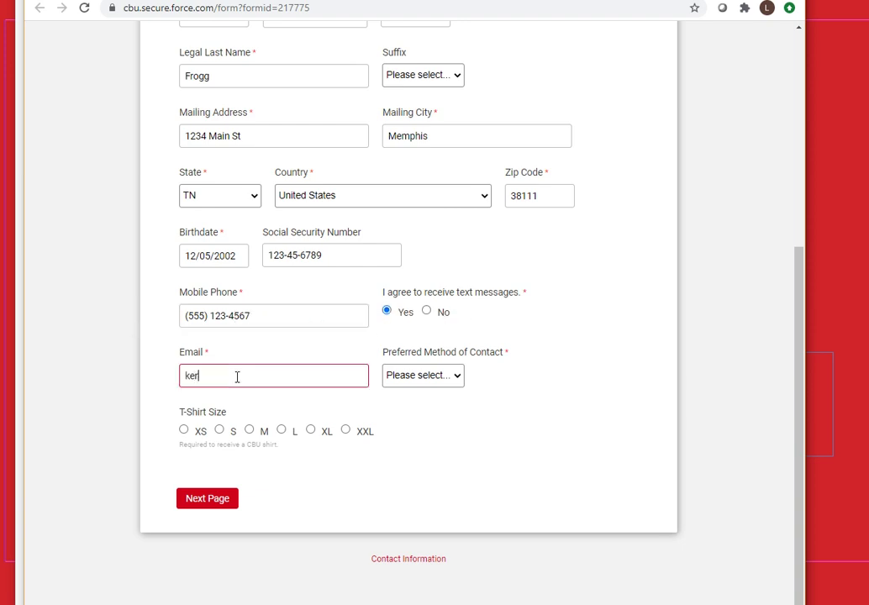
Choose Email as the preferred contact method and continue to the next page
left_click(410, 380)
left_click(407, 431)
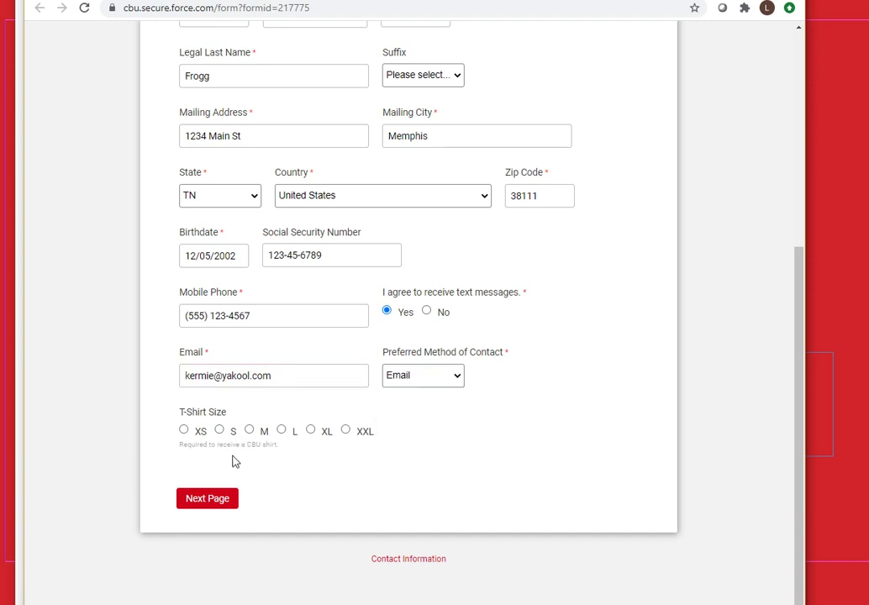
left_click(202, 499)
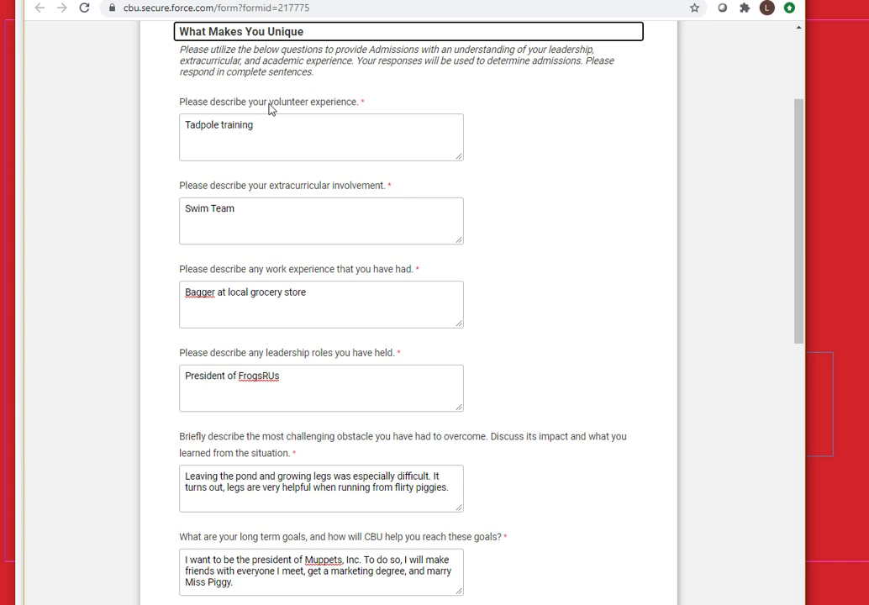
Highlight the key phrases in the volunteer, extracurricular, work and leadership questions
left_click_drag(270, 109, 359, 104)
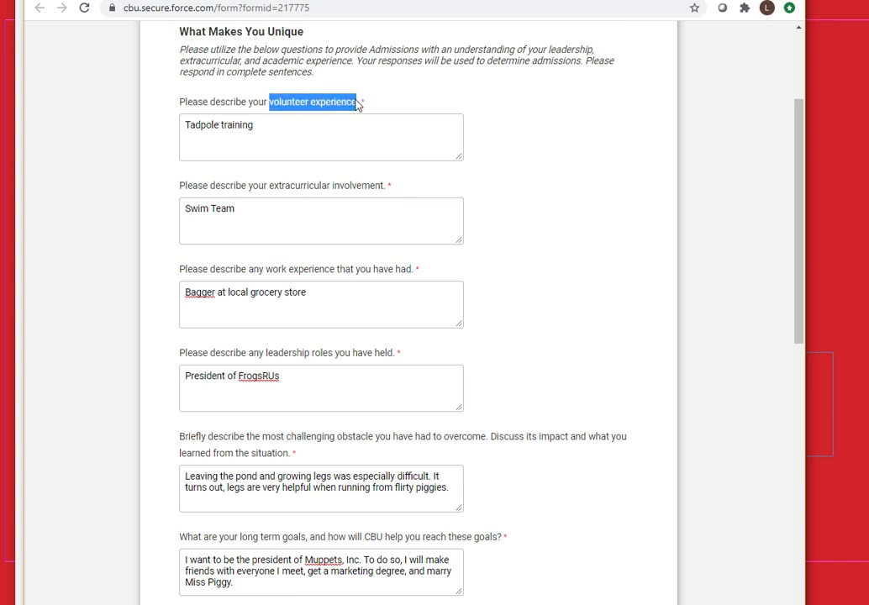
left_click_drag(271, 188, 382, 189)
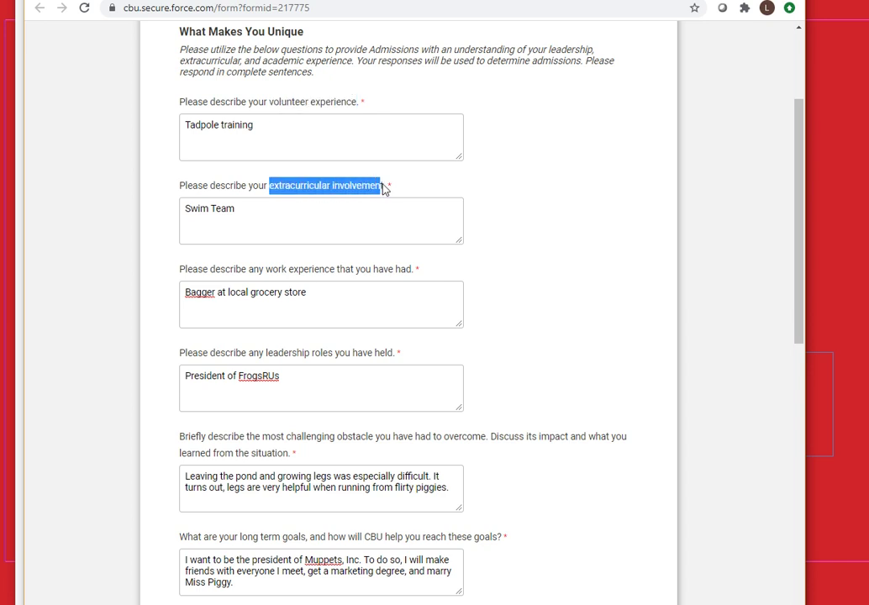
left_click_drag(265, 275, 341, 271)
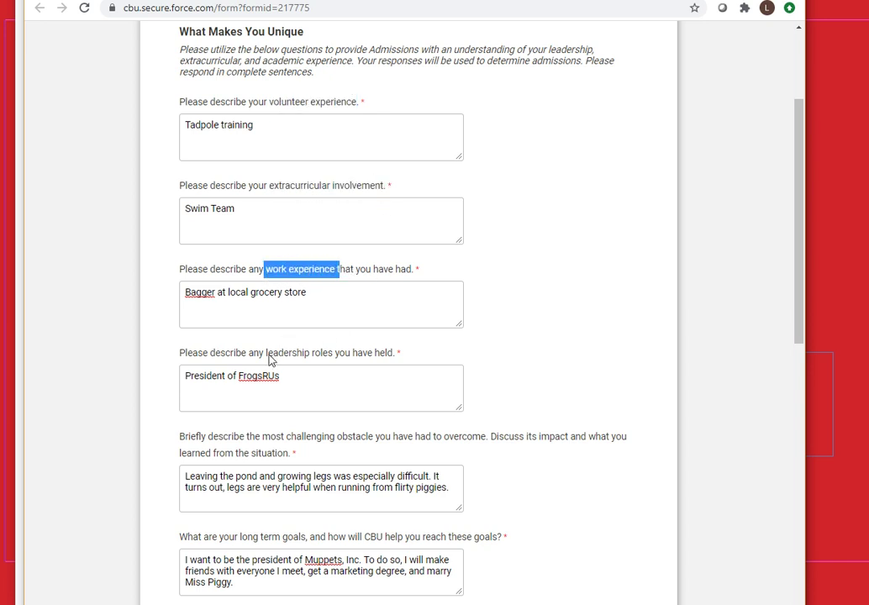
left_click_drag(266, 356, 284, 361)
scroll(284, 360, "down", 2)
Highlight the key phrases in the obstacle and long-term goals questions
left_click_drag(286, 371, 374, 374)
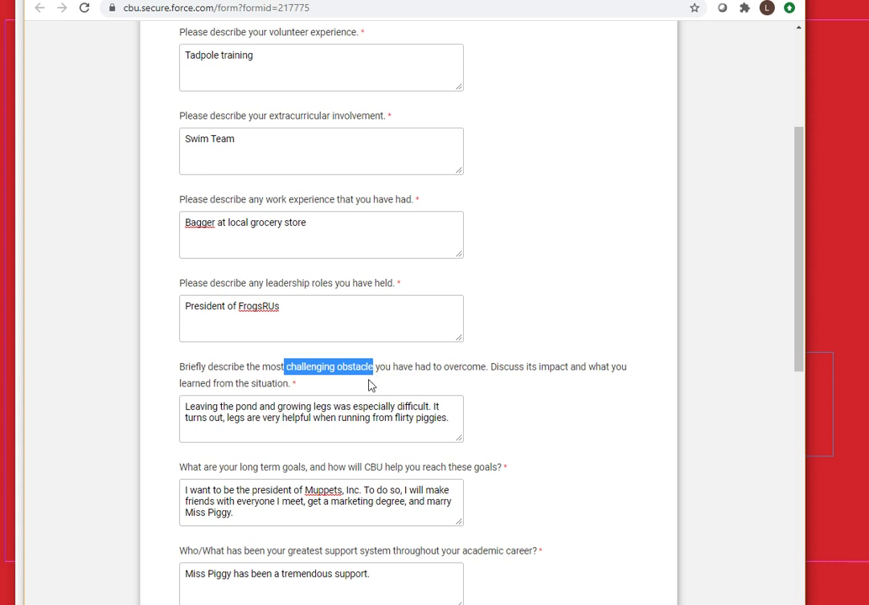
scroll(370, 383, "down", 5)
left_click_drag(241, 261, 498, 265)
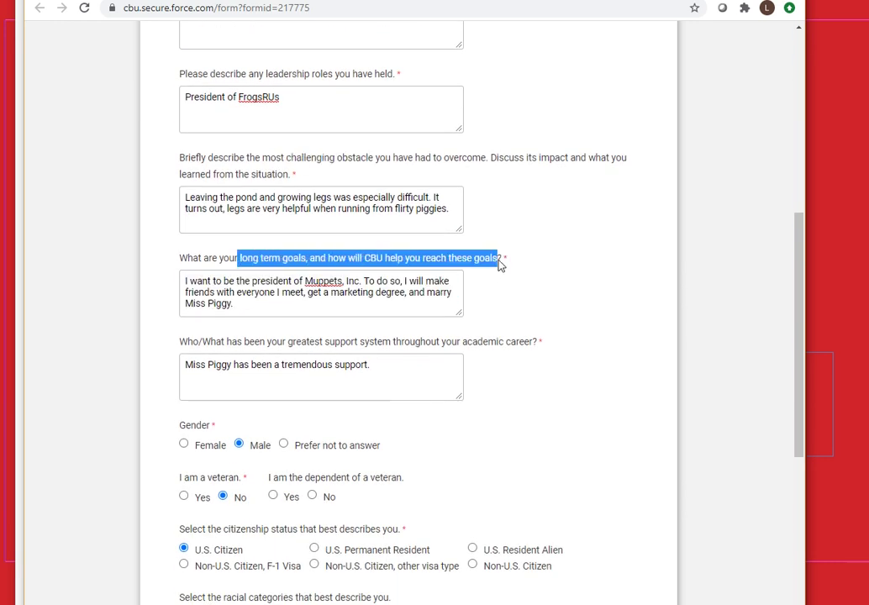
scroll(458, 374, "down", 3)
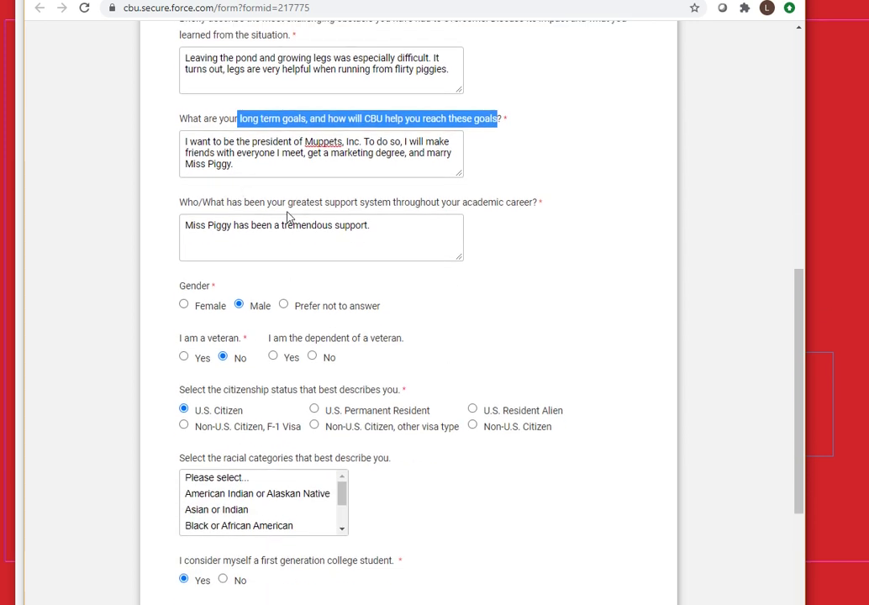
Highlight the greatest-support-system phrase, clear it, and advance to the Tell Us About Your Family page
left_click_drag(287, 202, 395, 207)
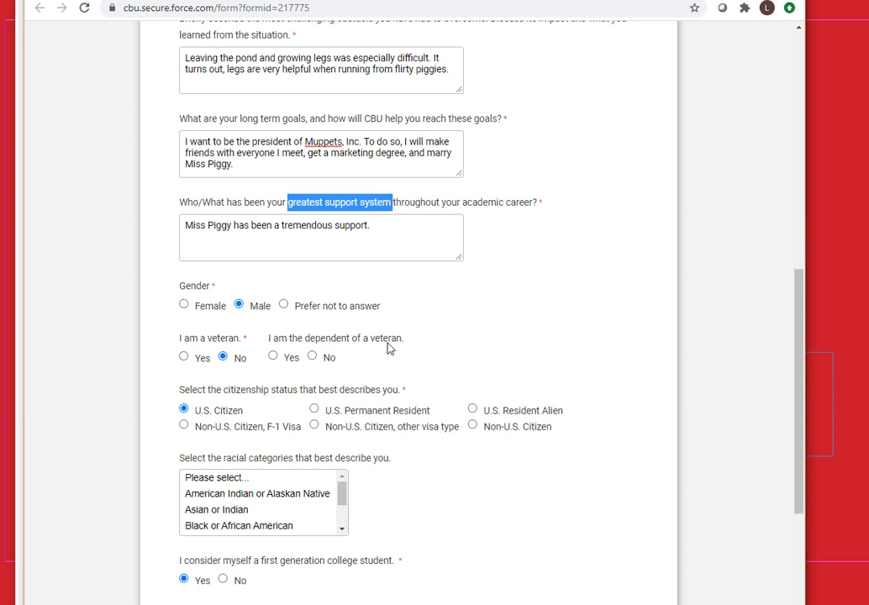
left_click(441, 312)
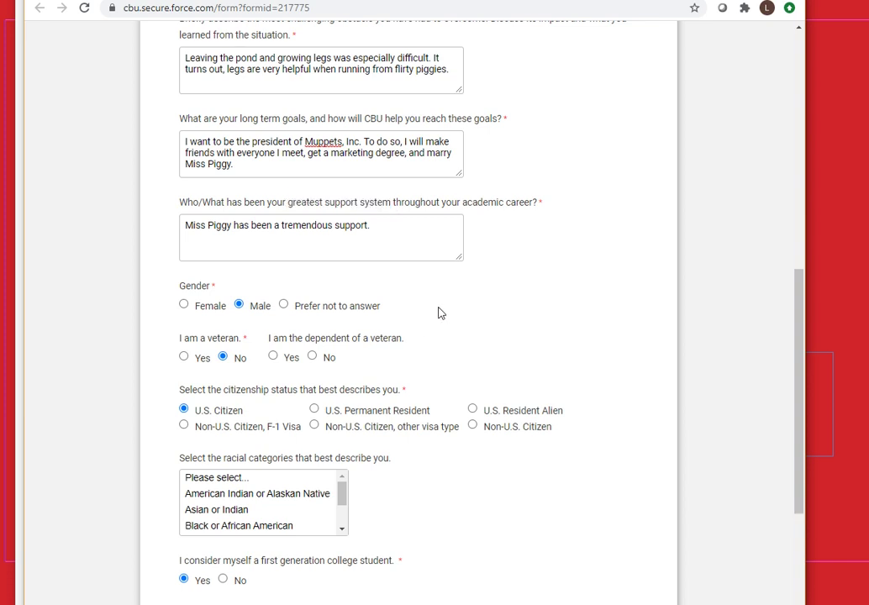
scroll(433, 311, "down", 3)
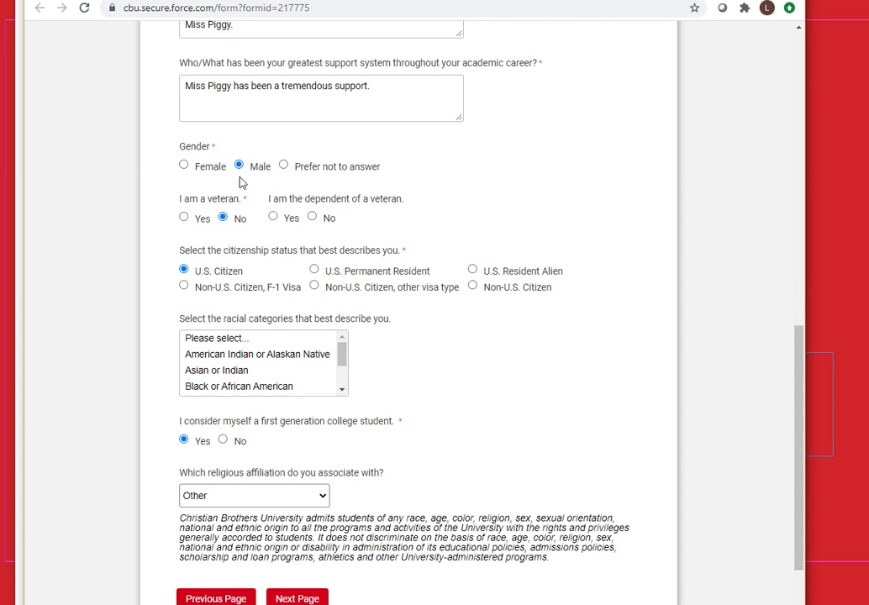
scroll(328, 444, "down", 2)
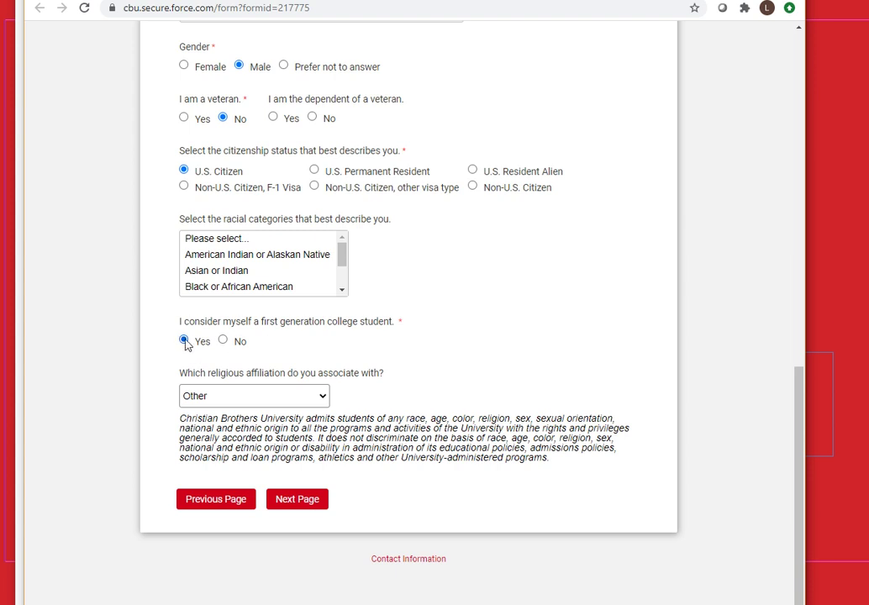
left_click(299, 507)
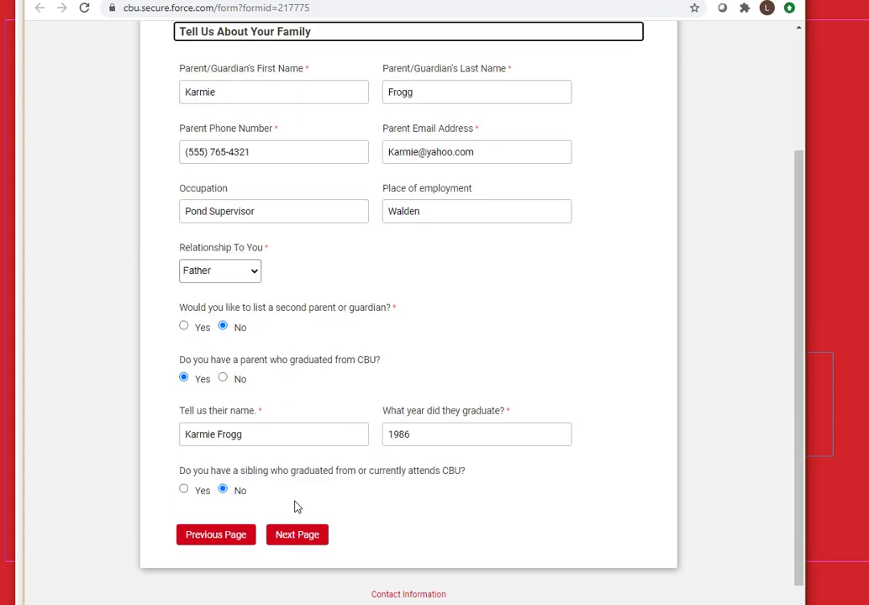
Keep Father as the listed parent's relationship
scroll(423, 378, "up", 2)
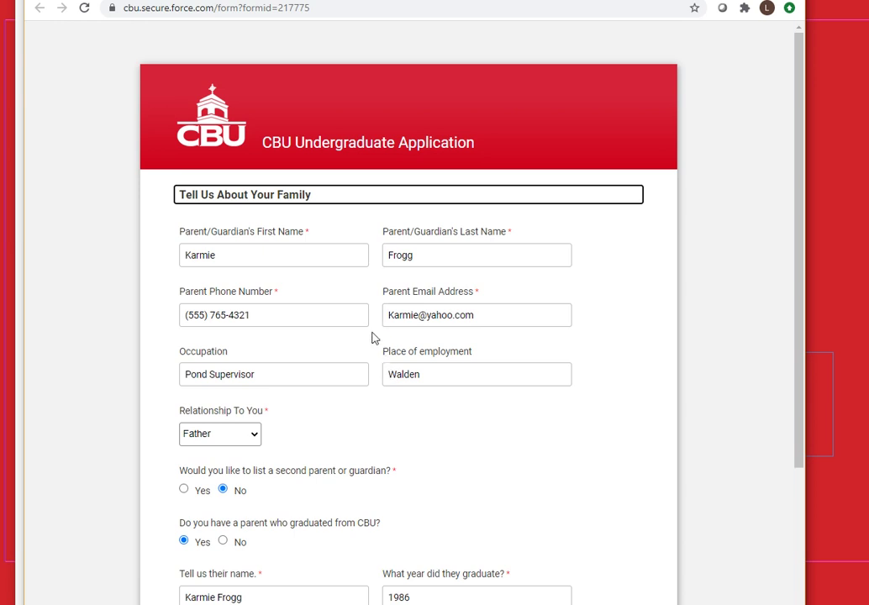
scroll(375, 338, "down", 1)
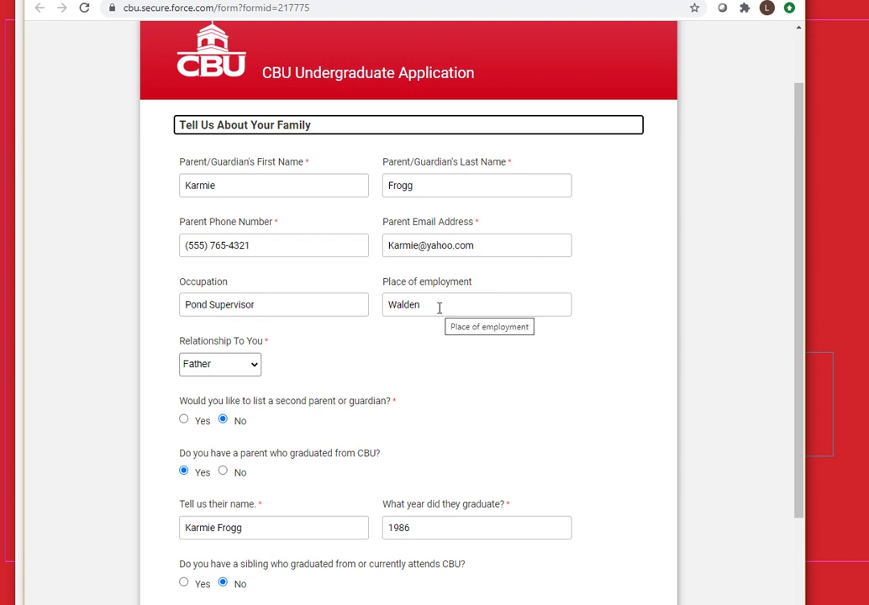
left_click(224, 370)
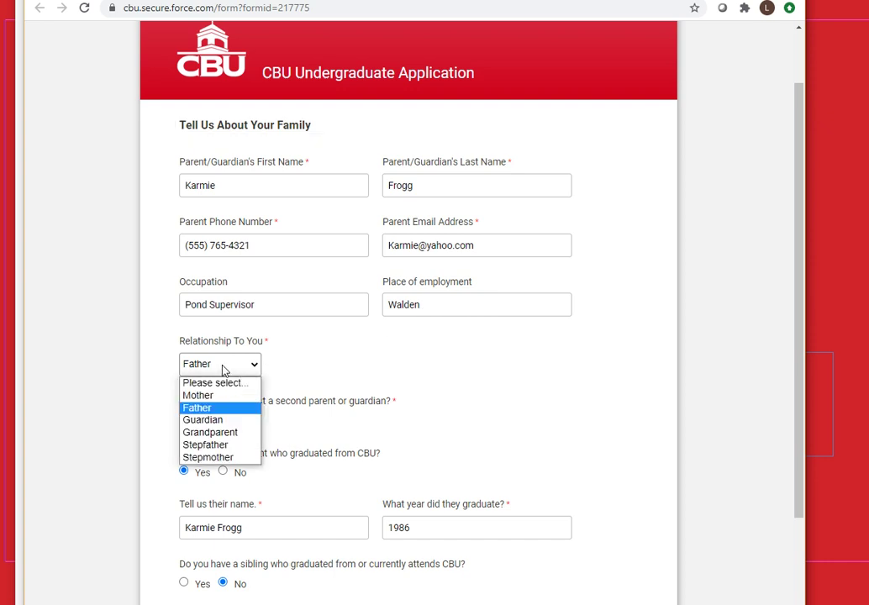
left_click(410, 372)
scroll(429, 387, "down", 2)
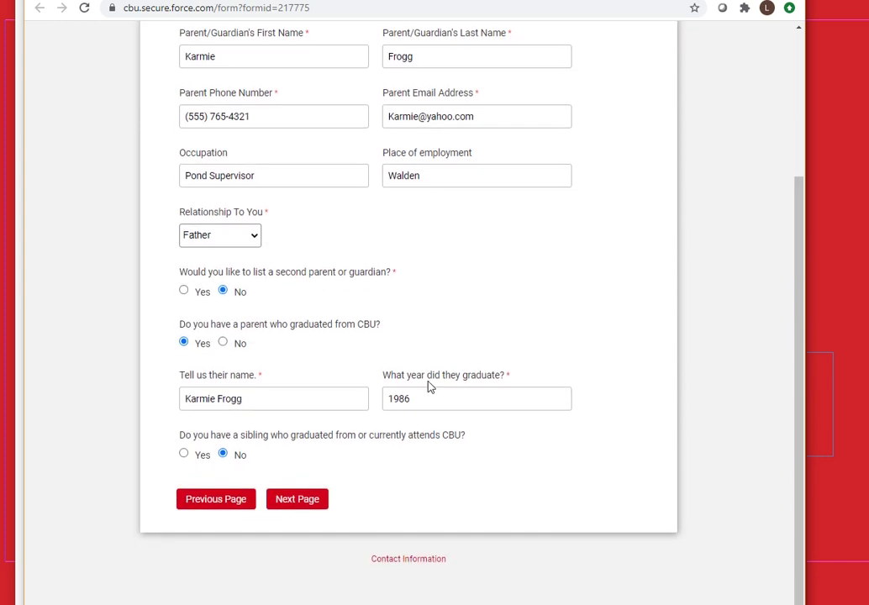
Answer No to listing a second parent/guardian and advance to Your Academic Experience
left_click(184, 292)
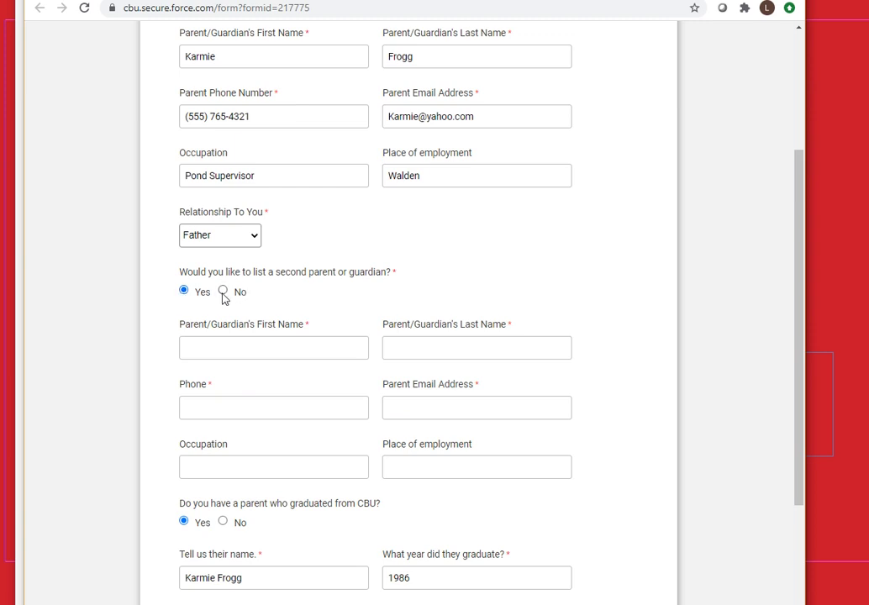
left_click(221, 291)
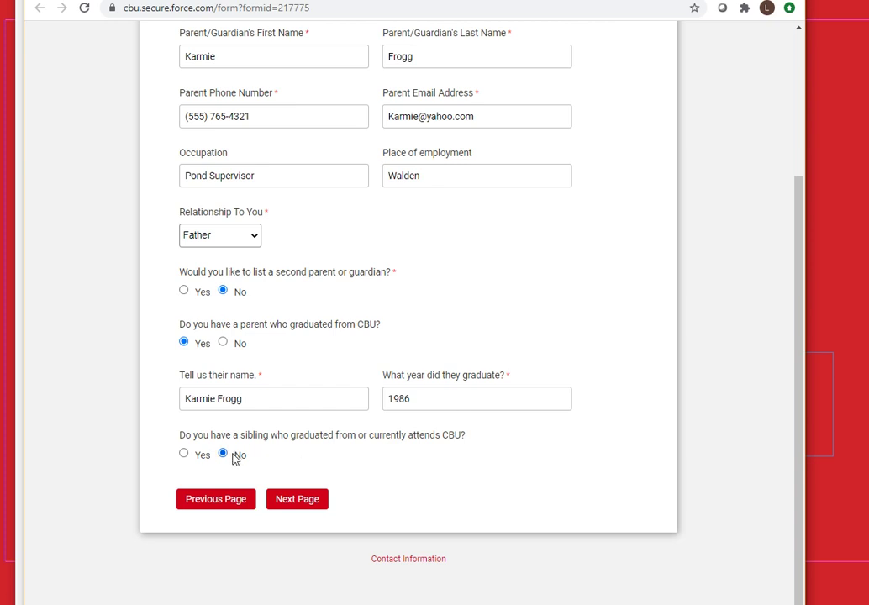
left_click(287, 501)
scroll(336, 422, "up", 4)
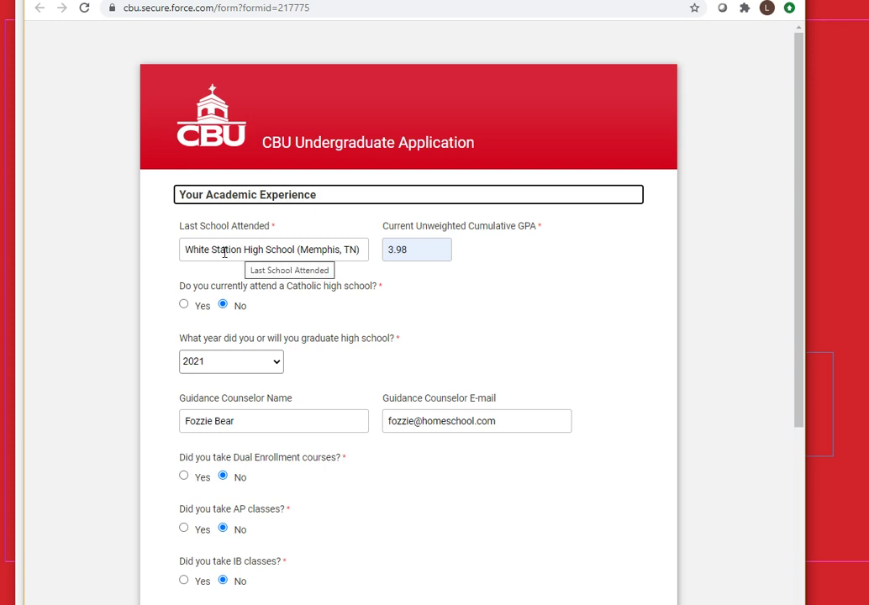
Answer Yes to Dual Enrollment and select University Of Memphis (Memphis, TN) as the college
triple_click(225, 251)
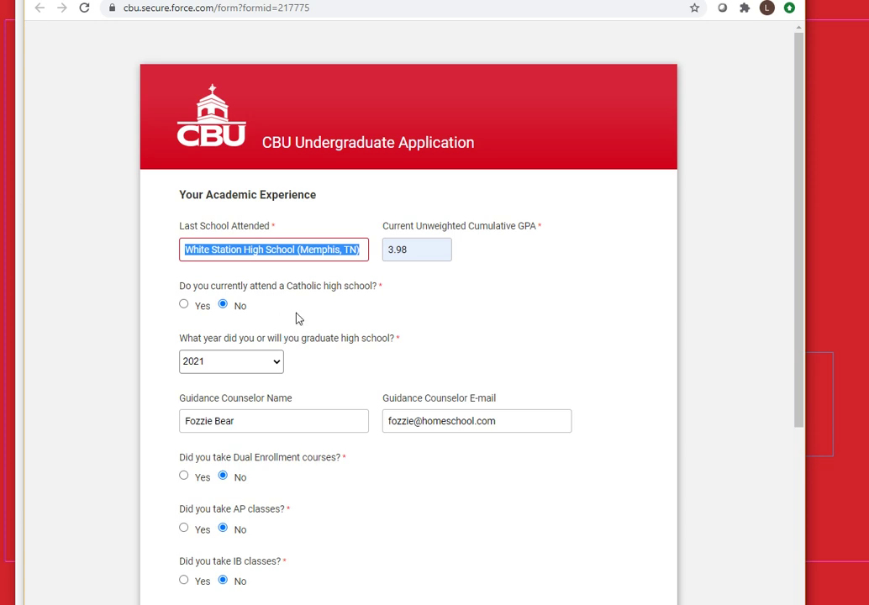
scroll(295, 316, "down", 3)
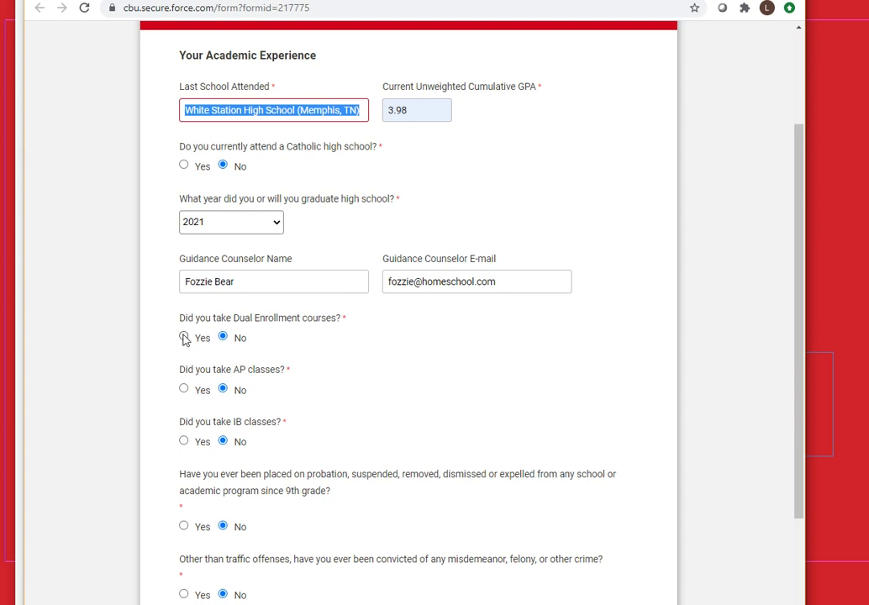
left_click(184, 337)
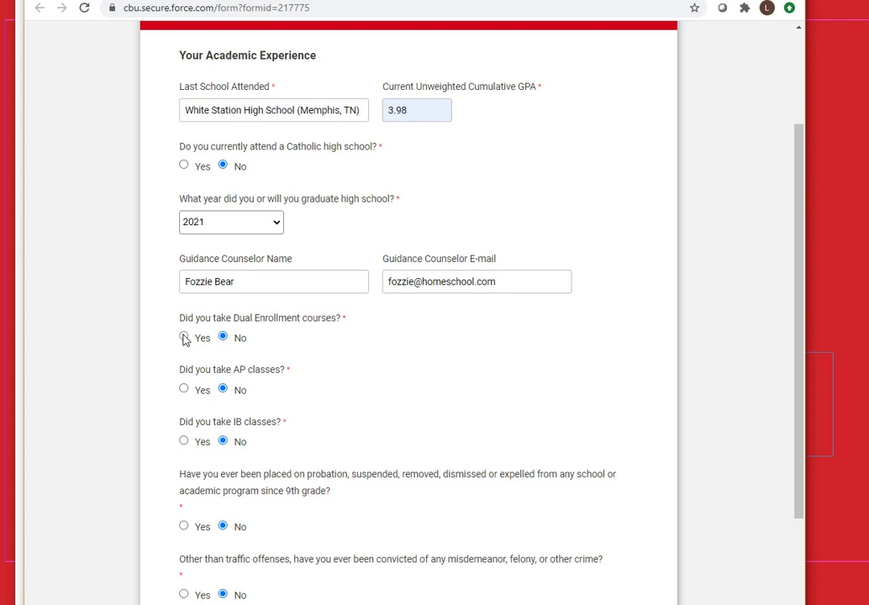
left_click(191, 393)
type("Uni")
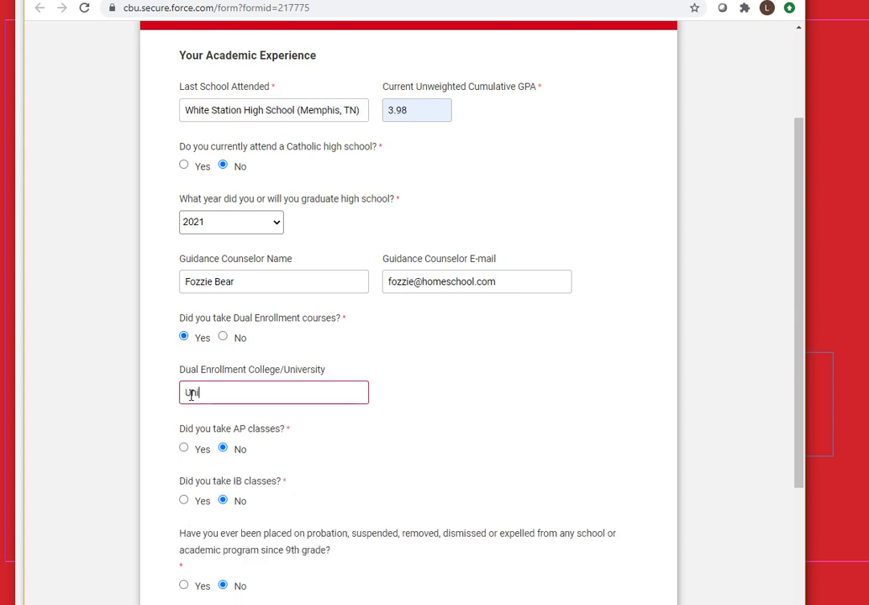
type("vers")
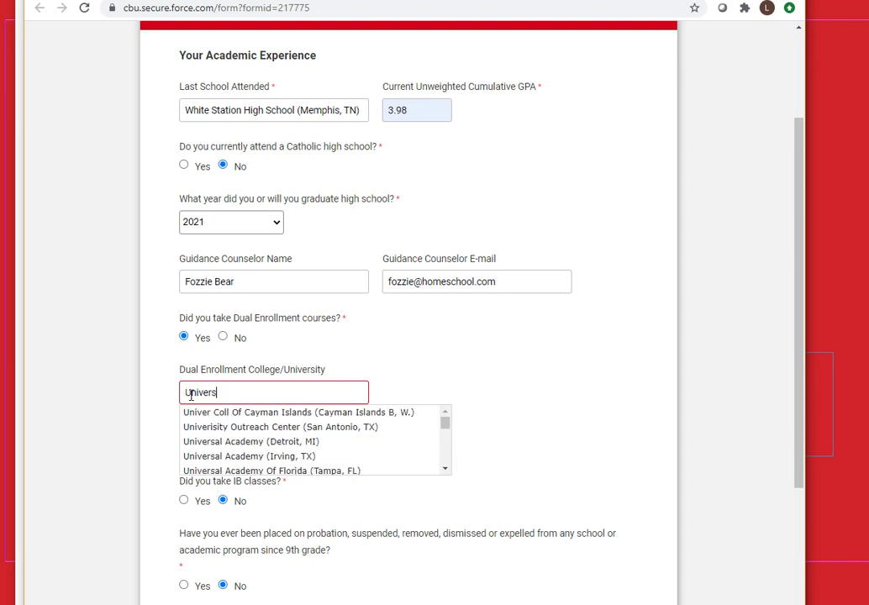
type("ity of Memphis")
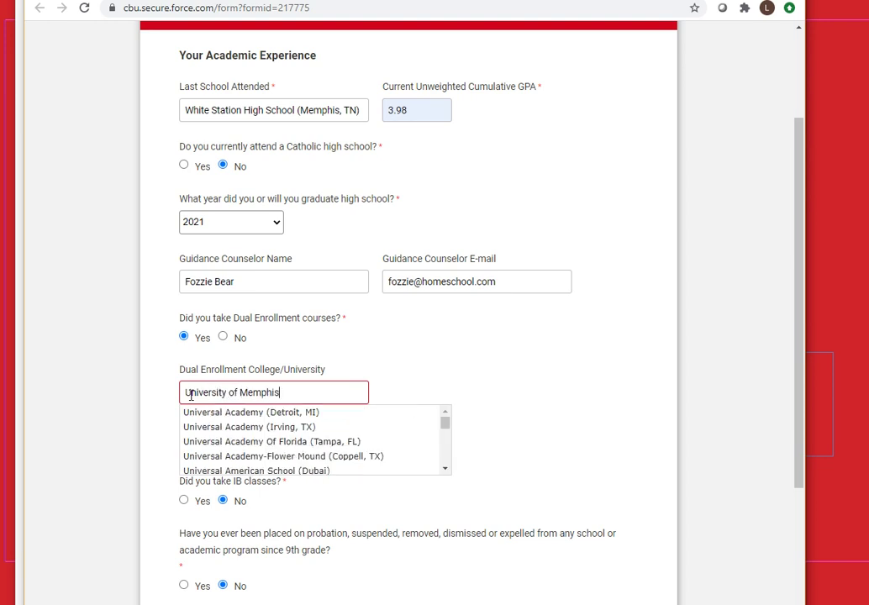
left_click(206, 413)
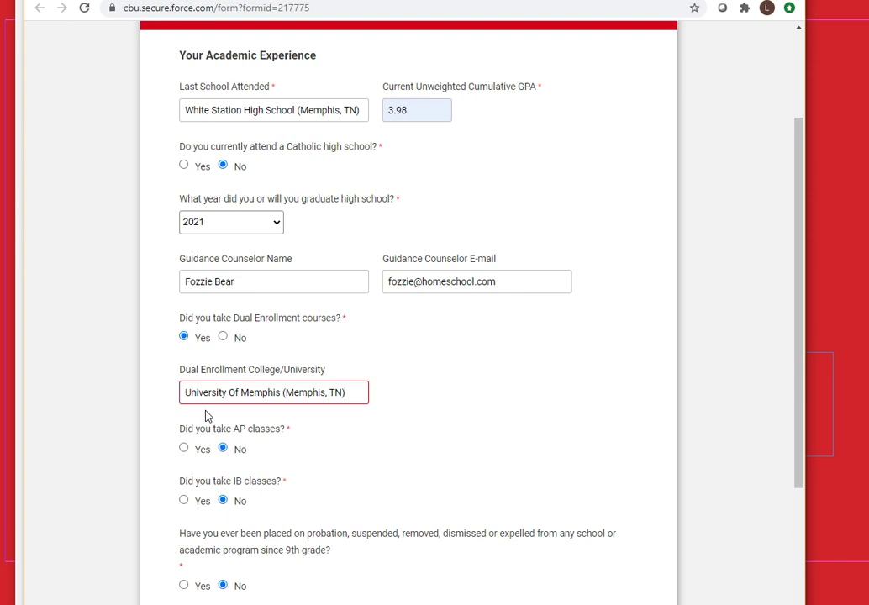
scroll(272, 428, "down", 2)
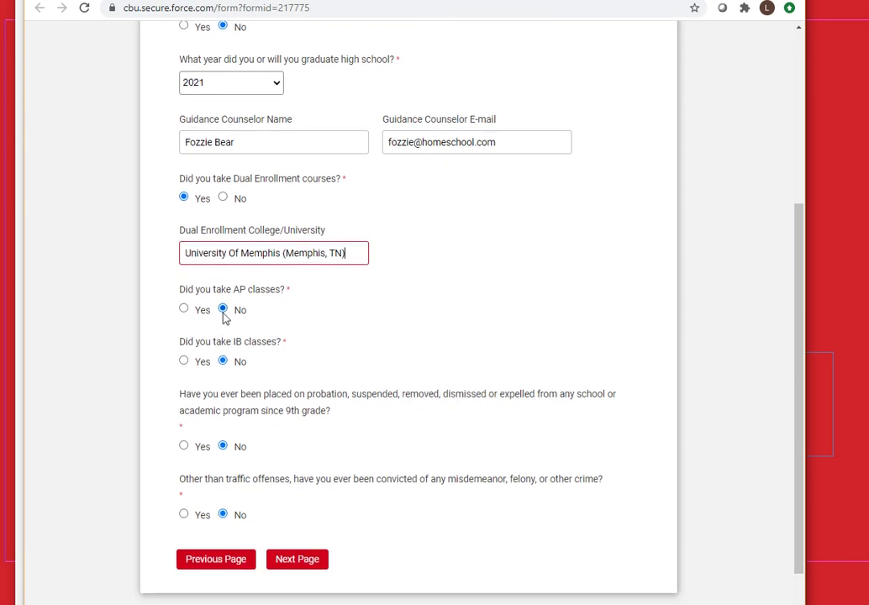
Answer Yes to taking IB classes and continue to the Buccaneer page
left_click(184, 360)
scroll(339, 445, "down", 1)
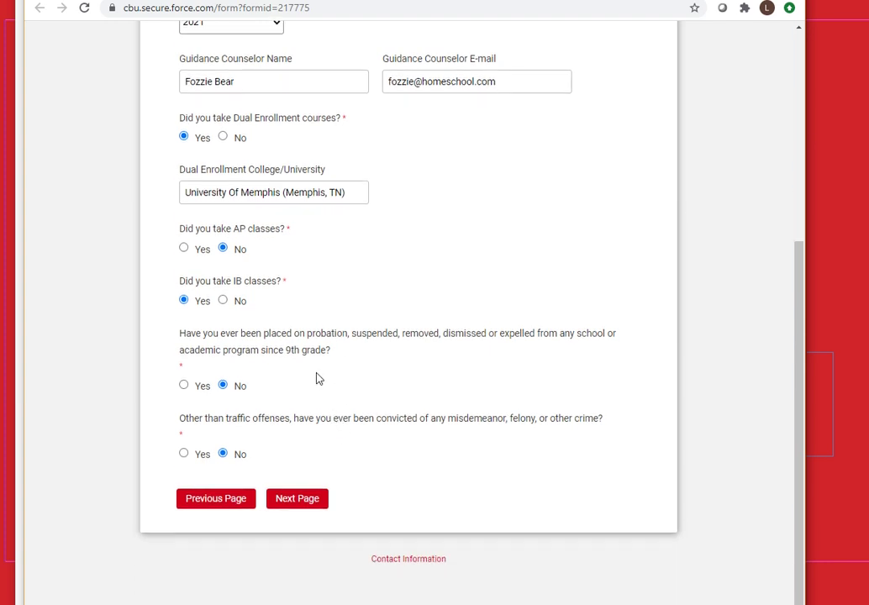
left_click(293, 504)
scroll(446, 320, "up", 2)
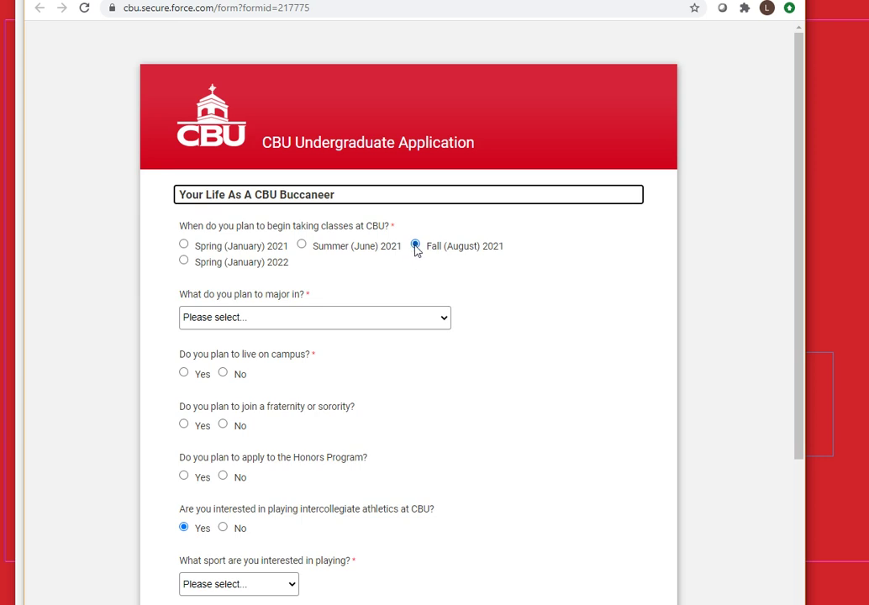
Choose Physics as the planned major
left_click(330, 327)
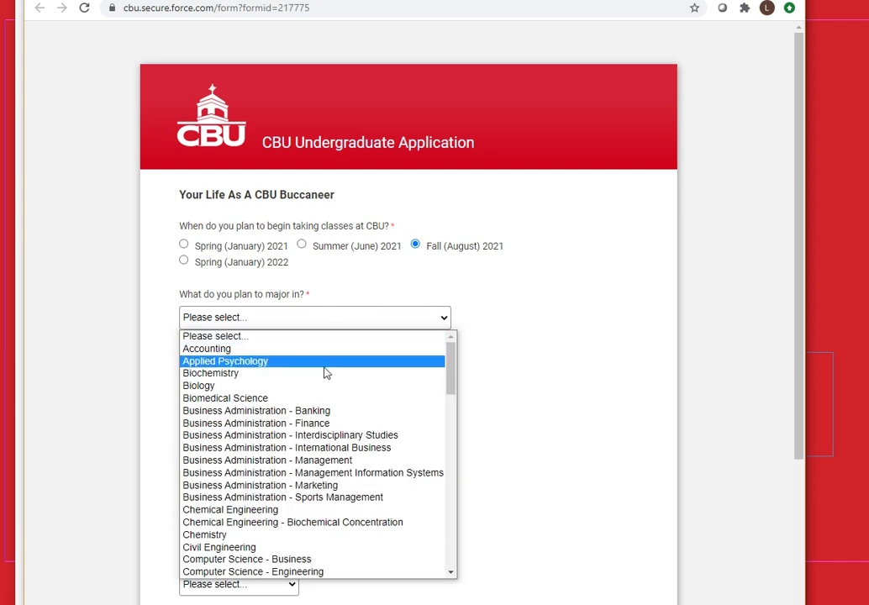
scroll(326, 370, "down", 5)
scroll(326, 373, "down", 4)
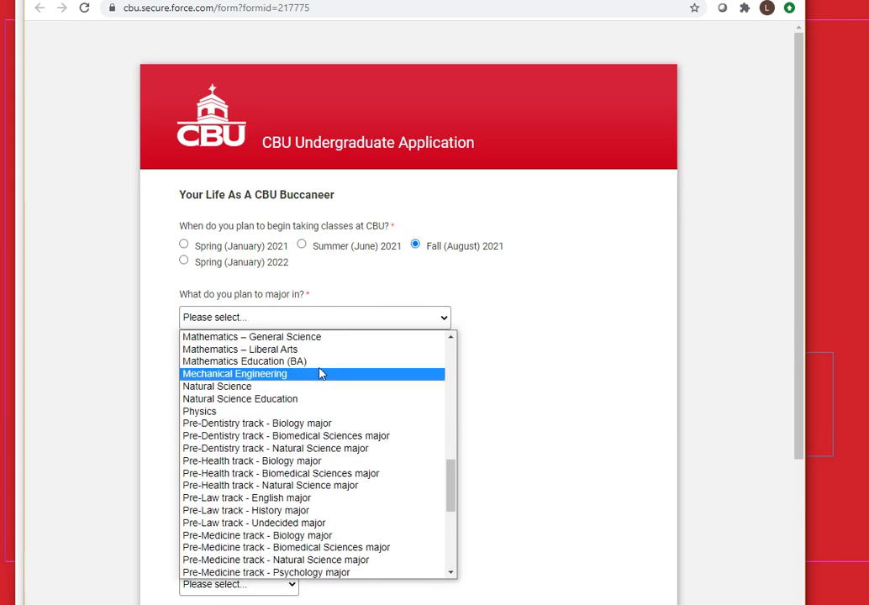
left_click(292, 412)
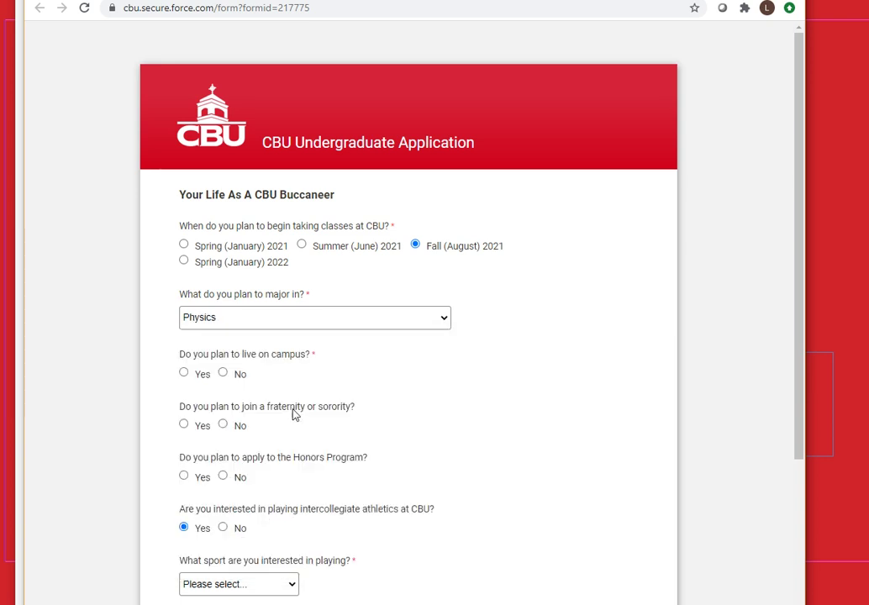
scroll(487, 355, "down", 1)
scroll(483, 357, "down", 1)
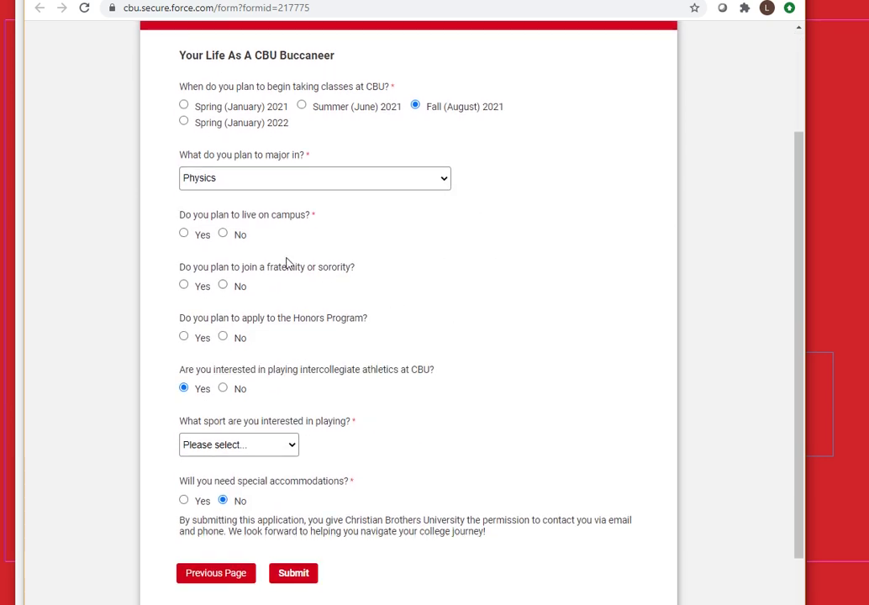
Answer Yes to campus housing and Greek life, and No to the Honors Program
left_click(184, 232)
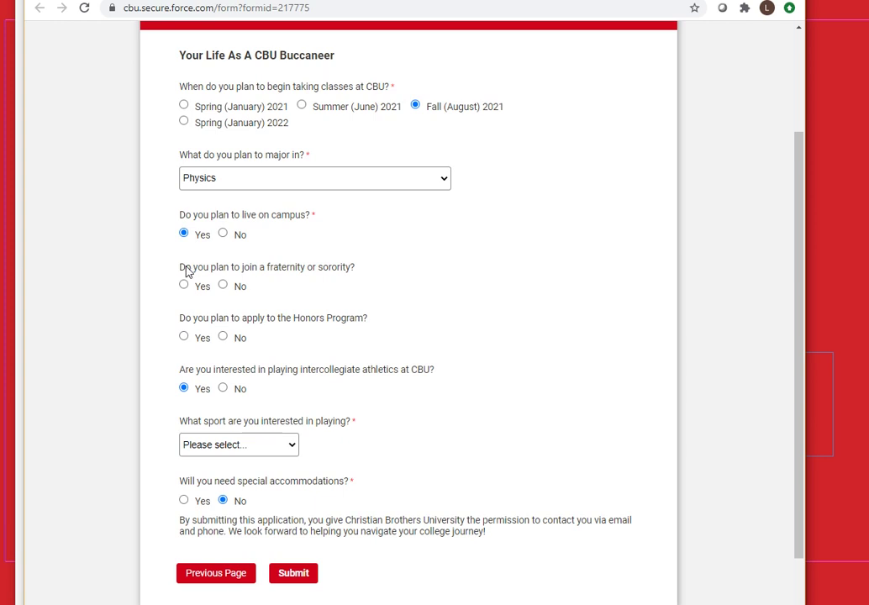
left_click(184, 285)
scroll(418, 360, "down", 1)
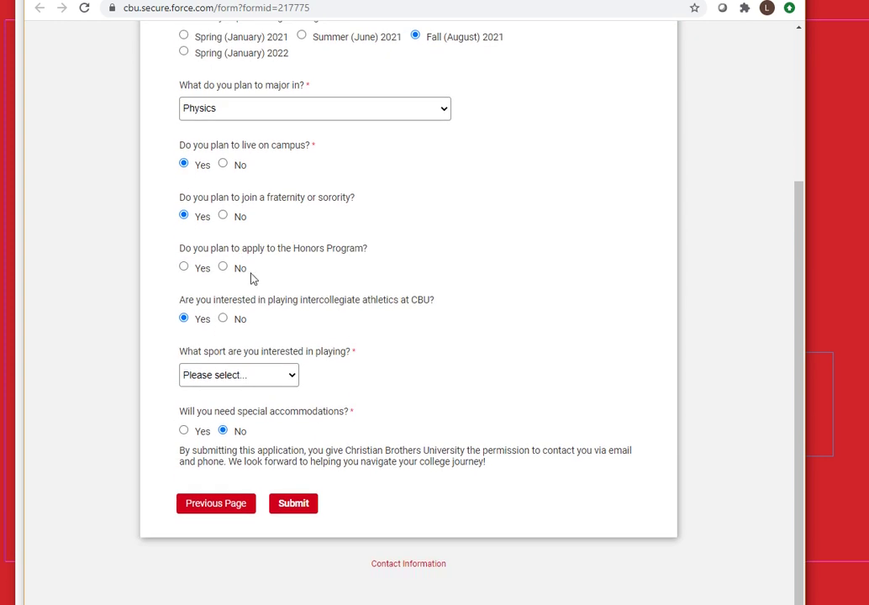
left_click(223, 269)
scroll(443, 271, "down", 1)
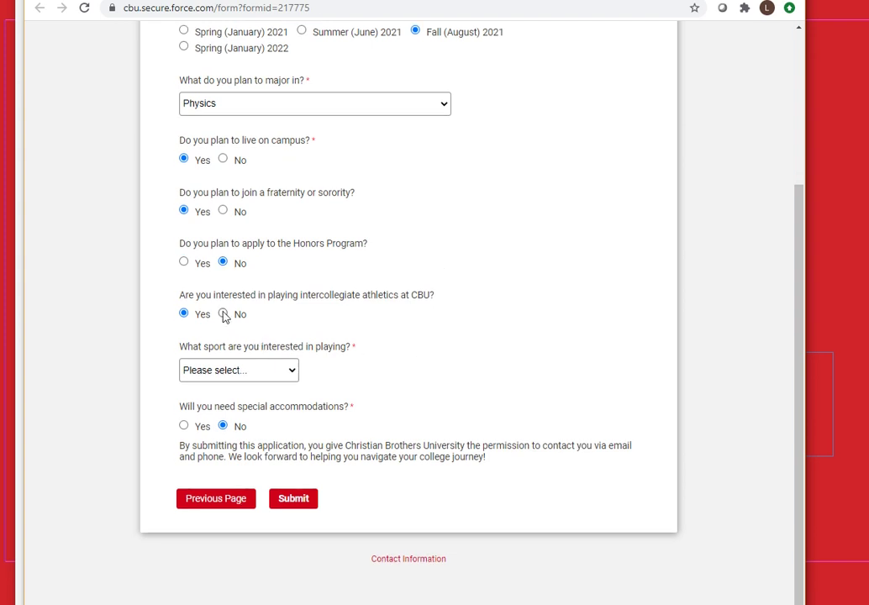
Set the sport to Men's Rugby, correcting an initial Women's Rugby pick
left_click(232, 371)
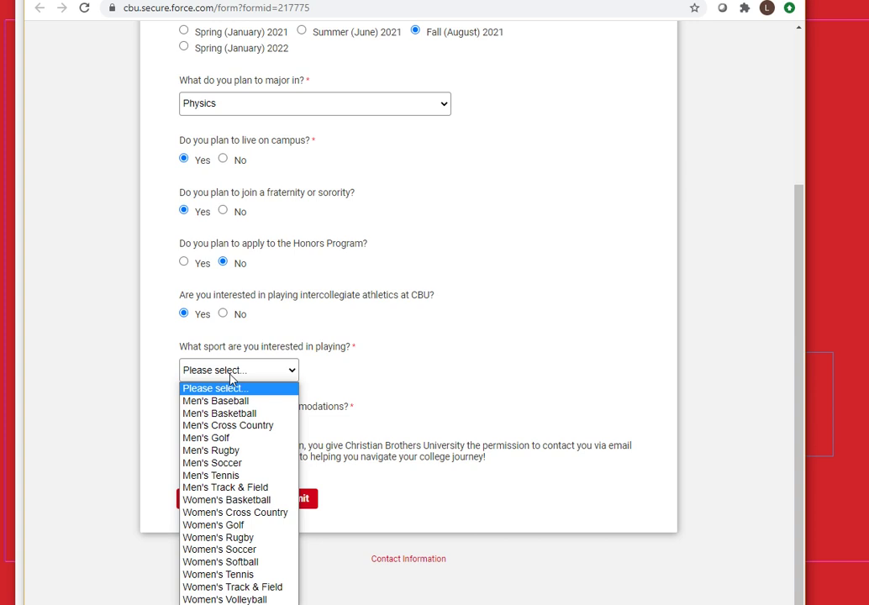
left_click(237, 537)
left_click(287, 371)
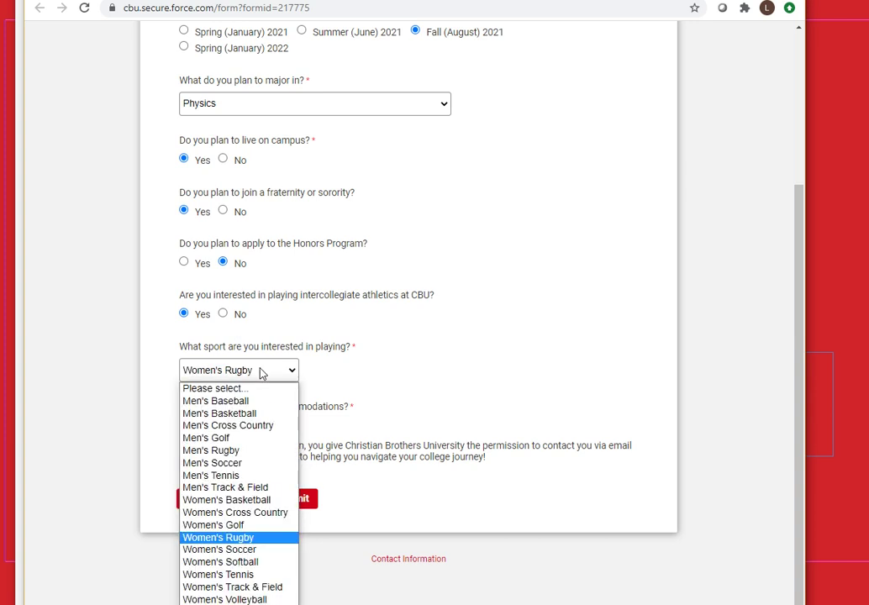
left_click(240, 452)
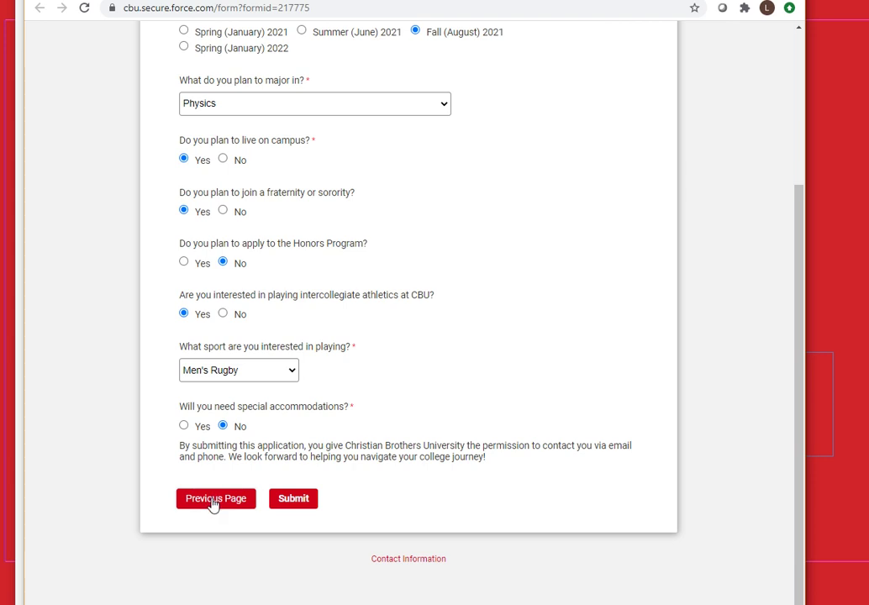
Submit the completed application from the bottom of the Buccaneer page and let it send
scroll(455, 370, "up", 2)
scroll(390, 430, "down", 1)
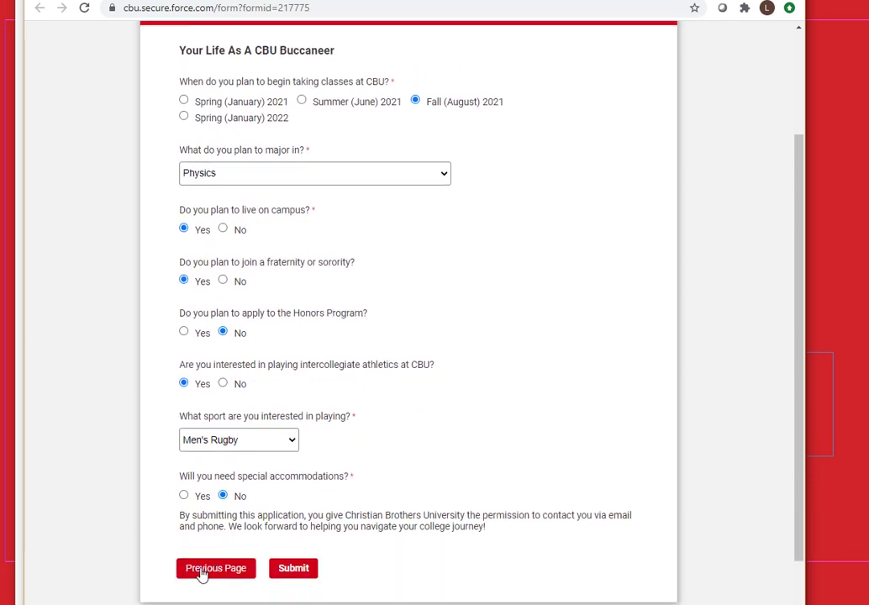
scroll(425, 467, "down", 1)
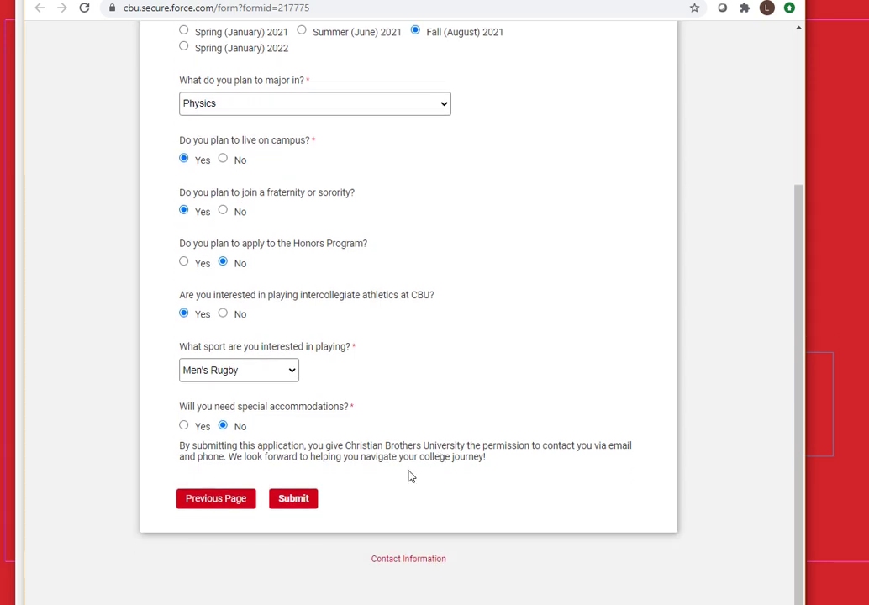
left_click(283, 503)
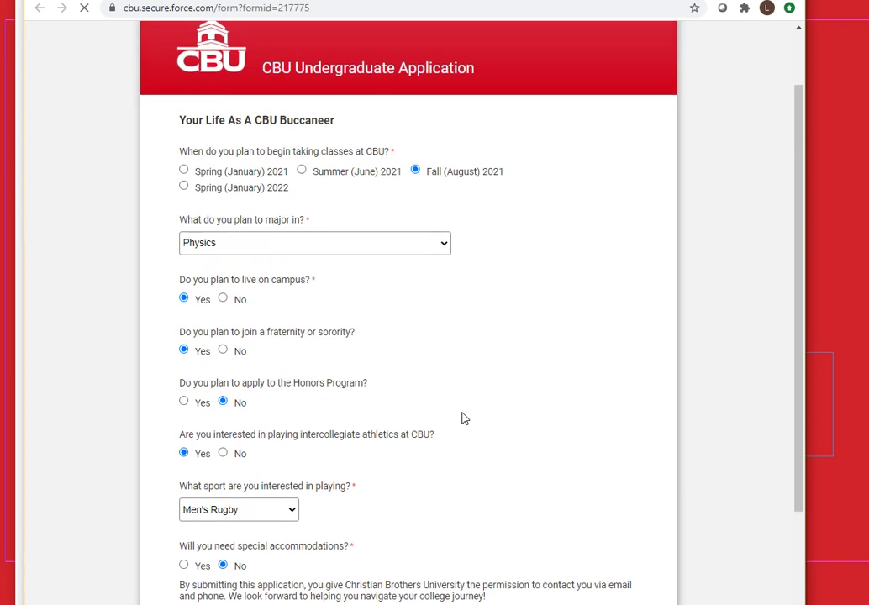
scroll(465, 418, "up", 1)
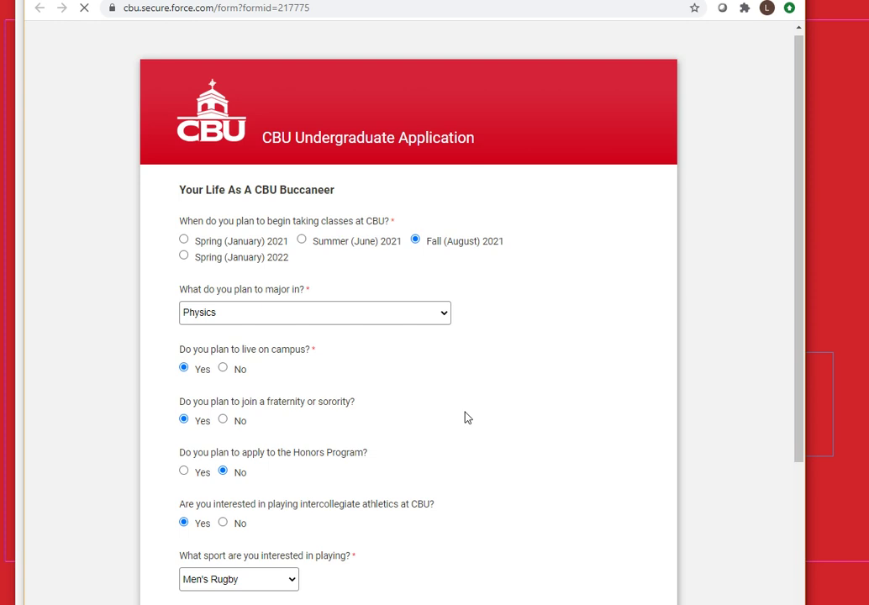
scroll(500, 408, "down", 2)
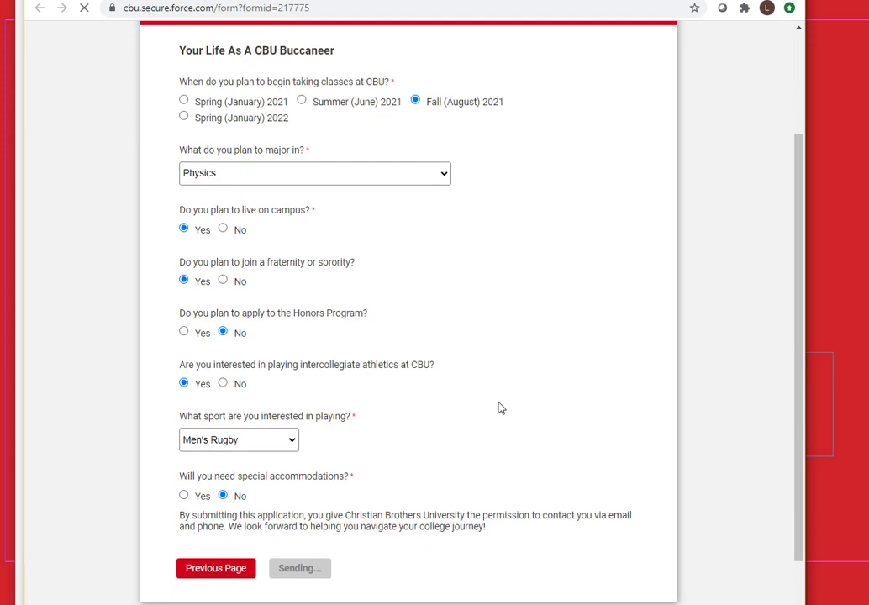
scroll(500, 408, "down", 1)
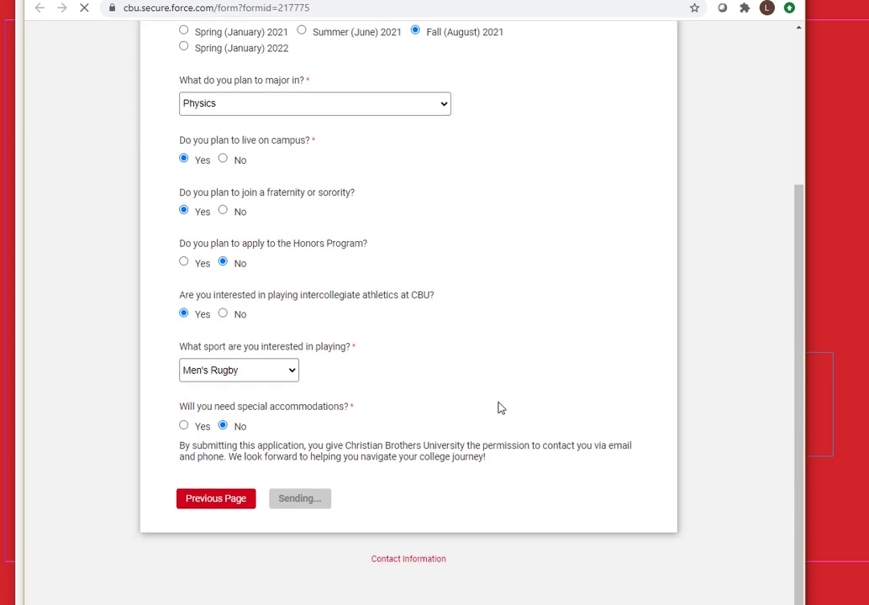
scroll(501, 408, "up", 1)
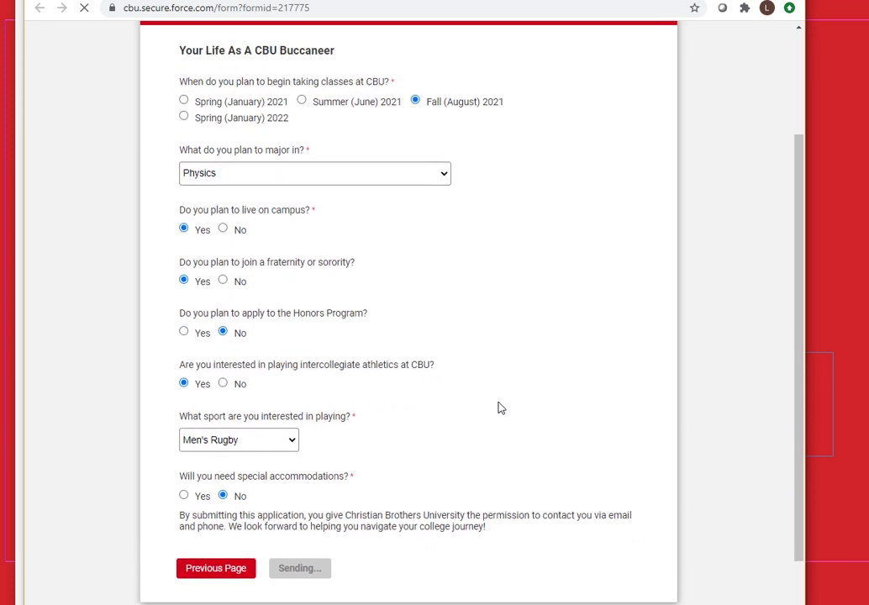